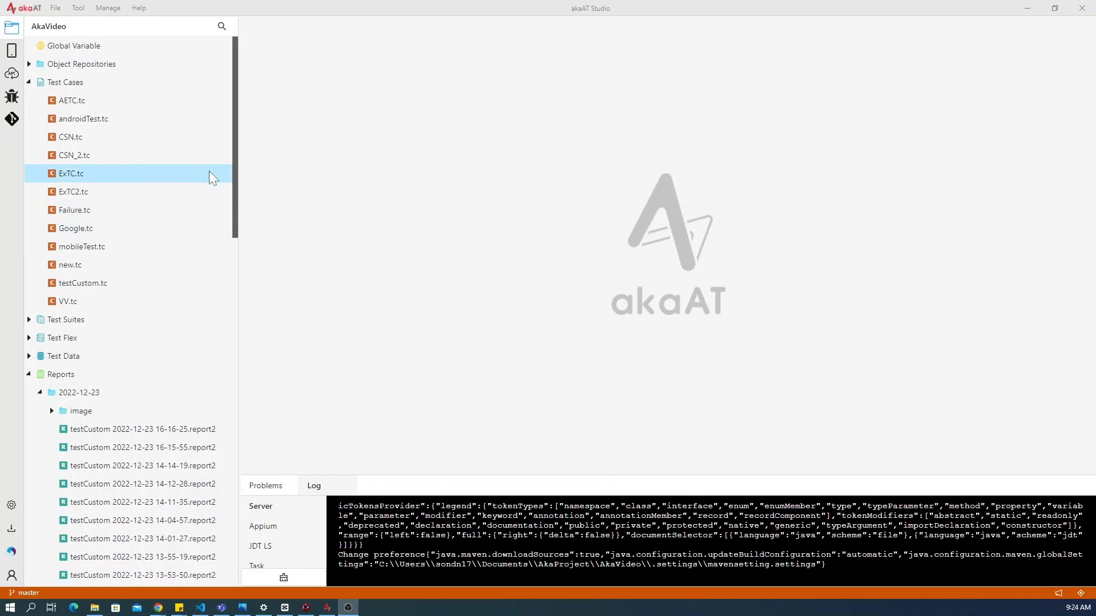
- Open the project's Database Setting and add a new Microsoft SQL Server configuration
scroll(188, 142, "down", 10)
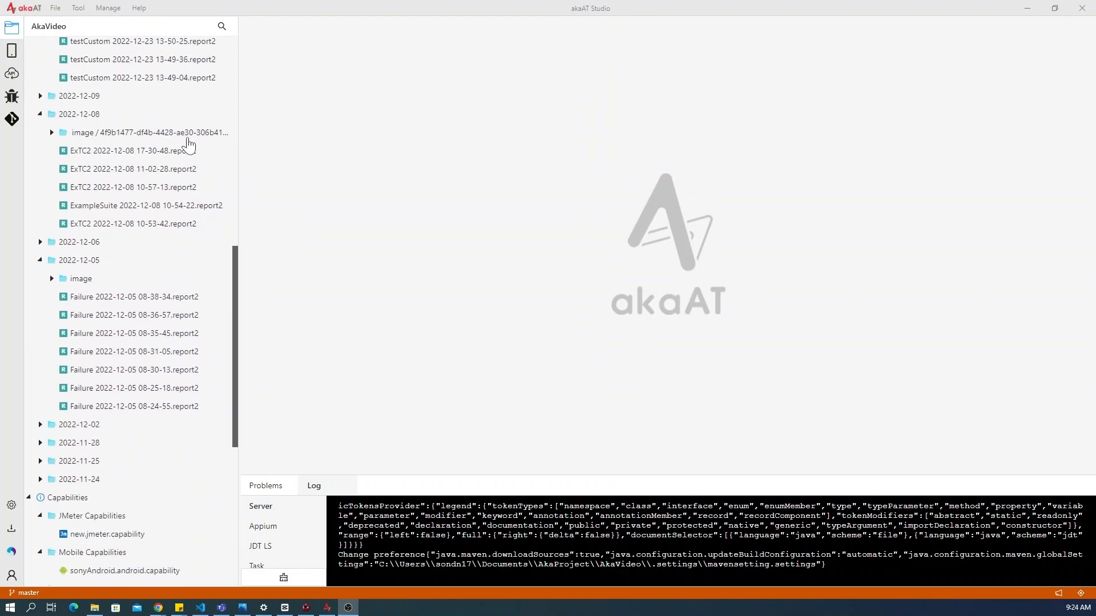
scroll(189, 143, "down", 7)
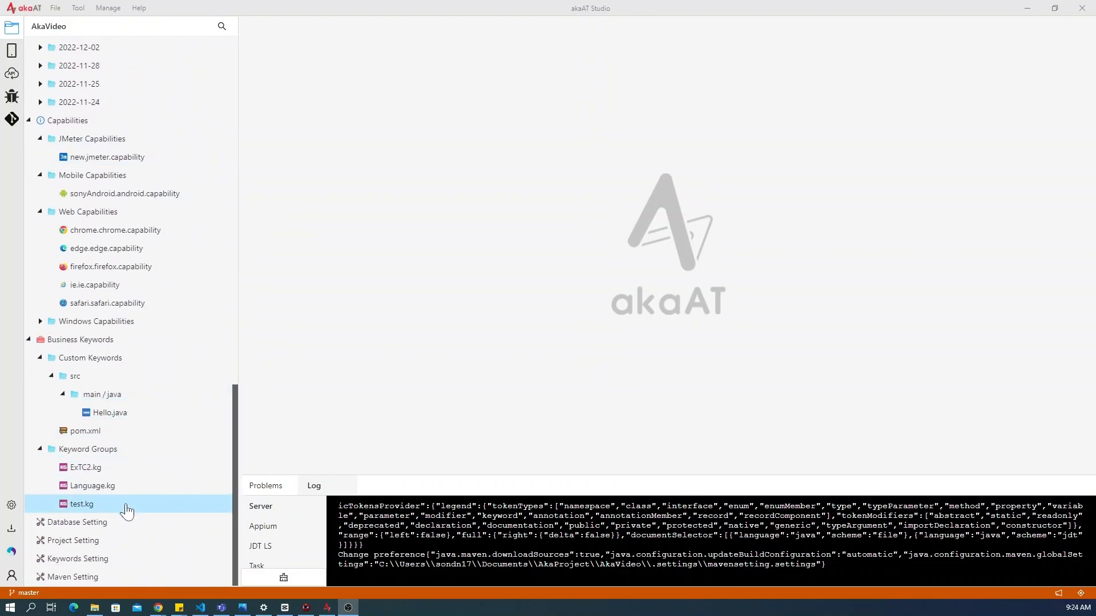
left_click(72, 523)
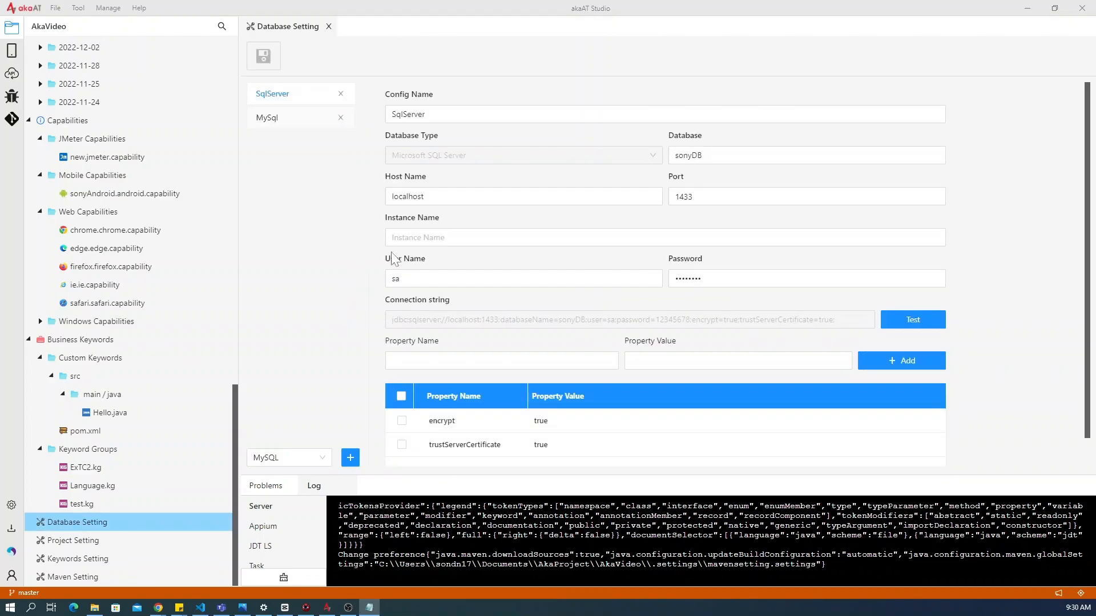
left_click(314, 462)
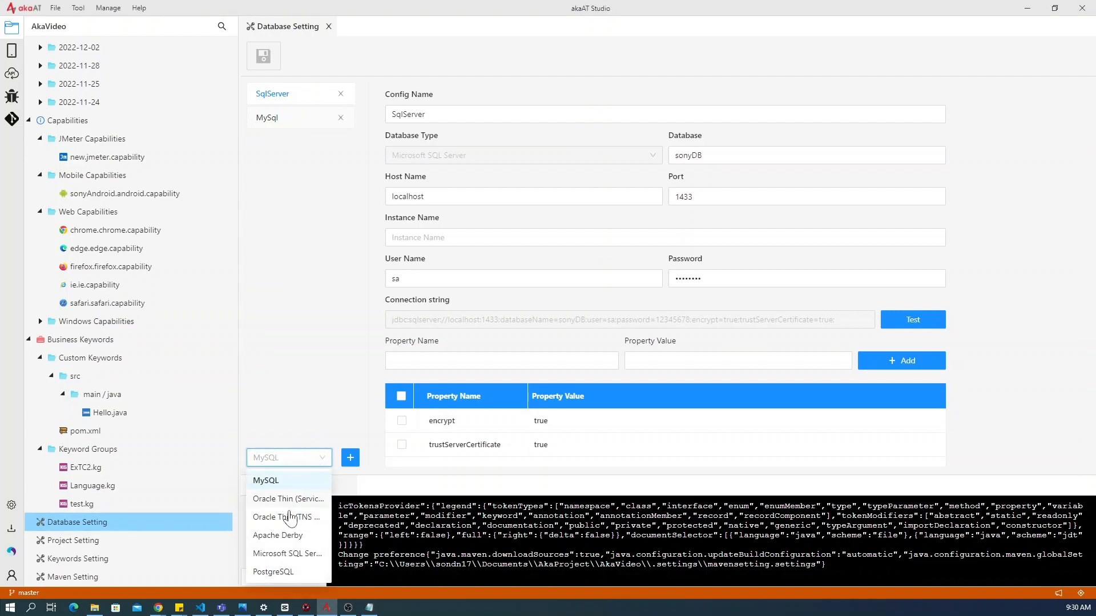
left_click(284, 557)
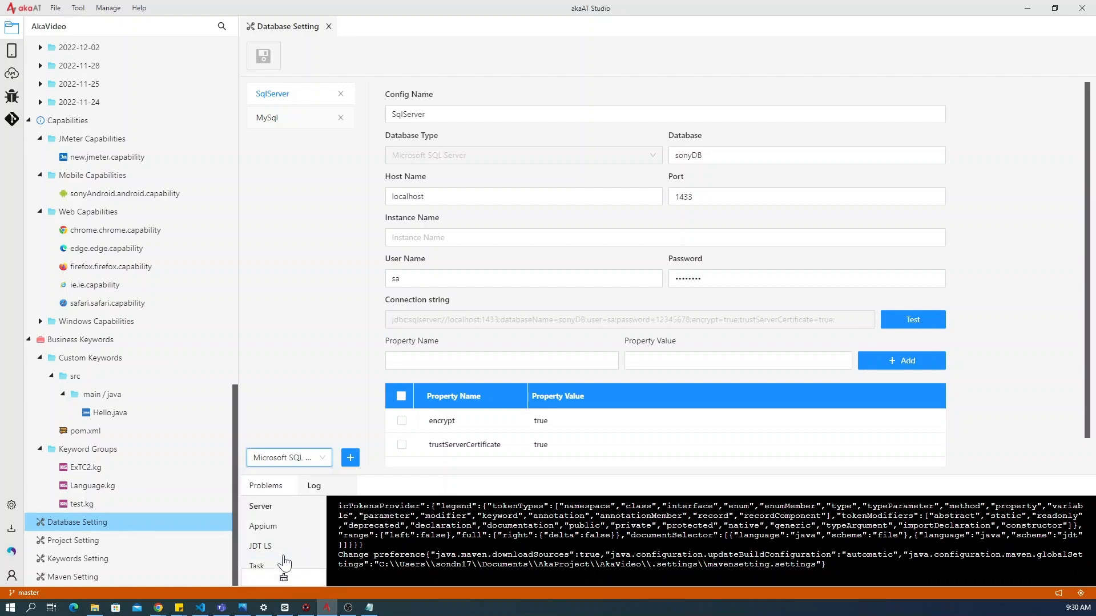
left_click(351, 459)
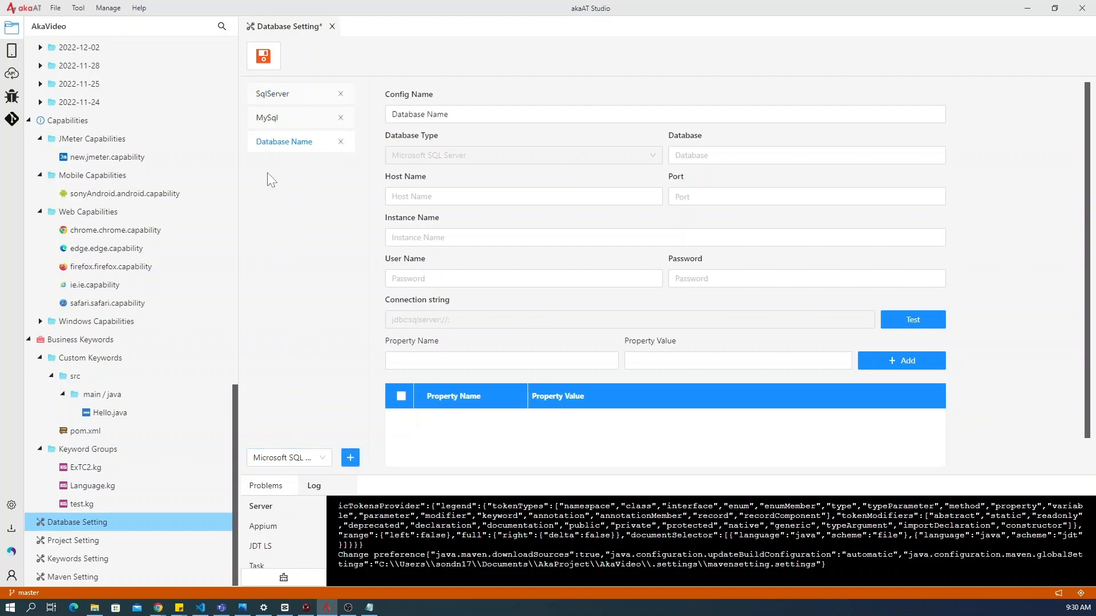
- Name the new configuration SQLServer and set its database to sonyDB
left_click_drag(448, 114, 392, 114)
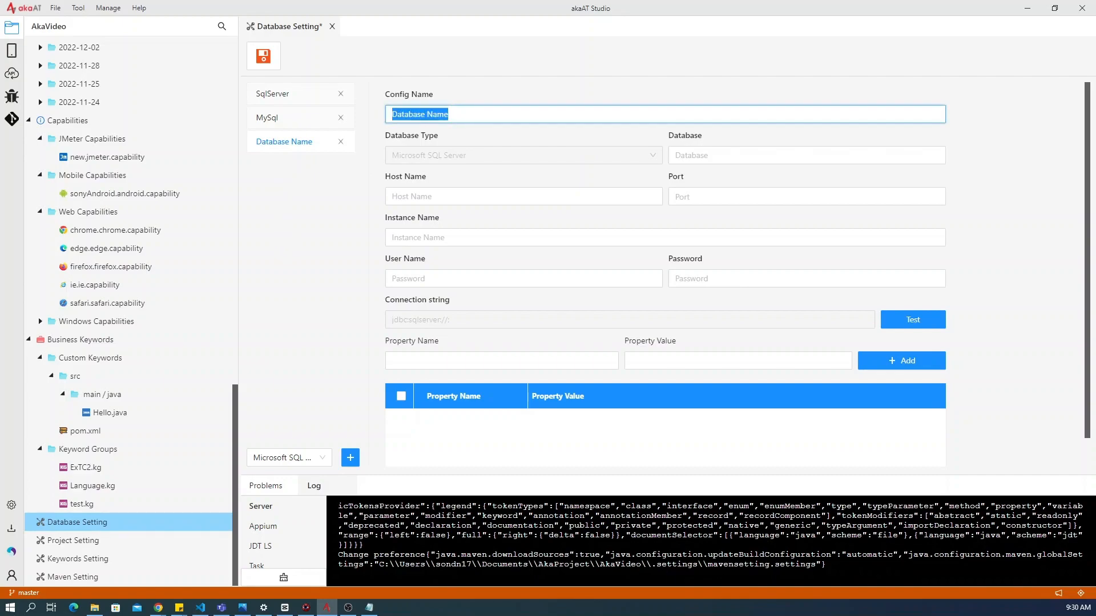
key("BackSpace")
type("SQ")
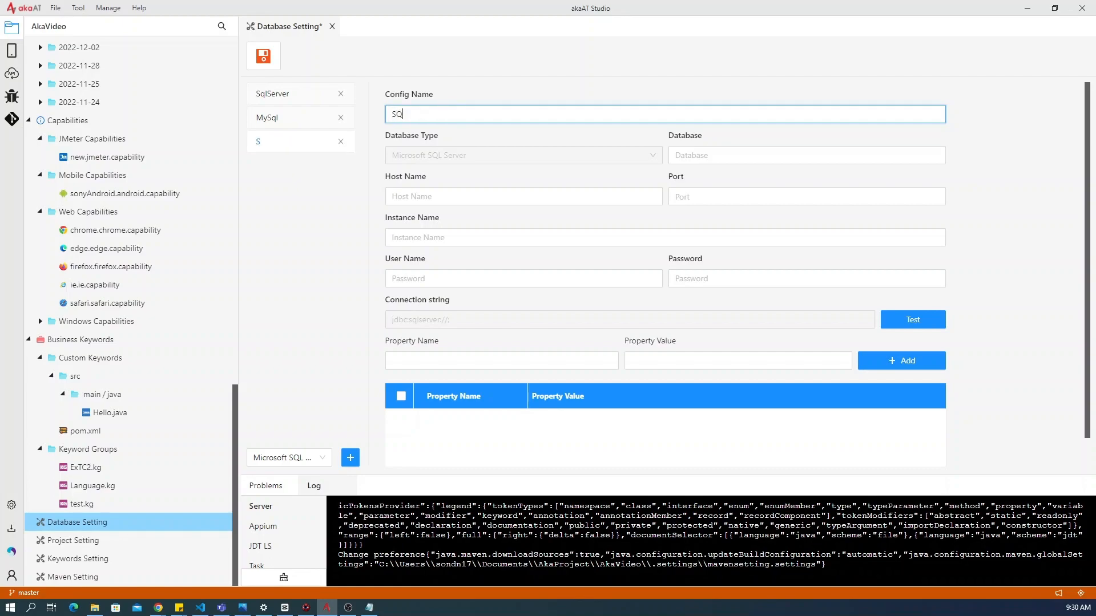
type("LServer")
key("Tab")
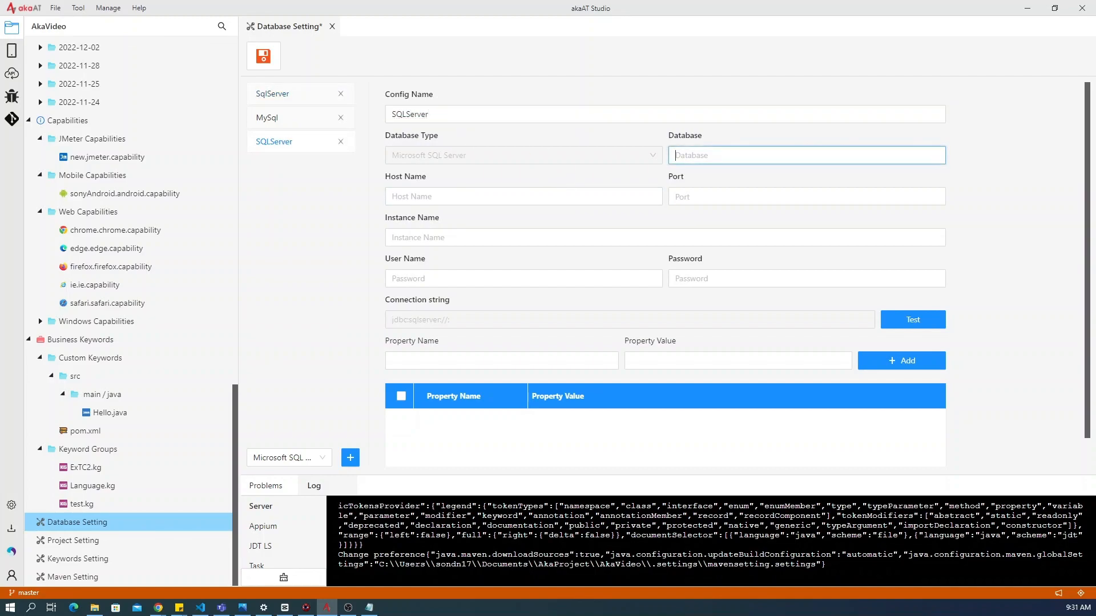
type("sonyDB")
- Set the configuration's host name to localhost and its port to 1433
left_click(523, 196)
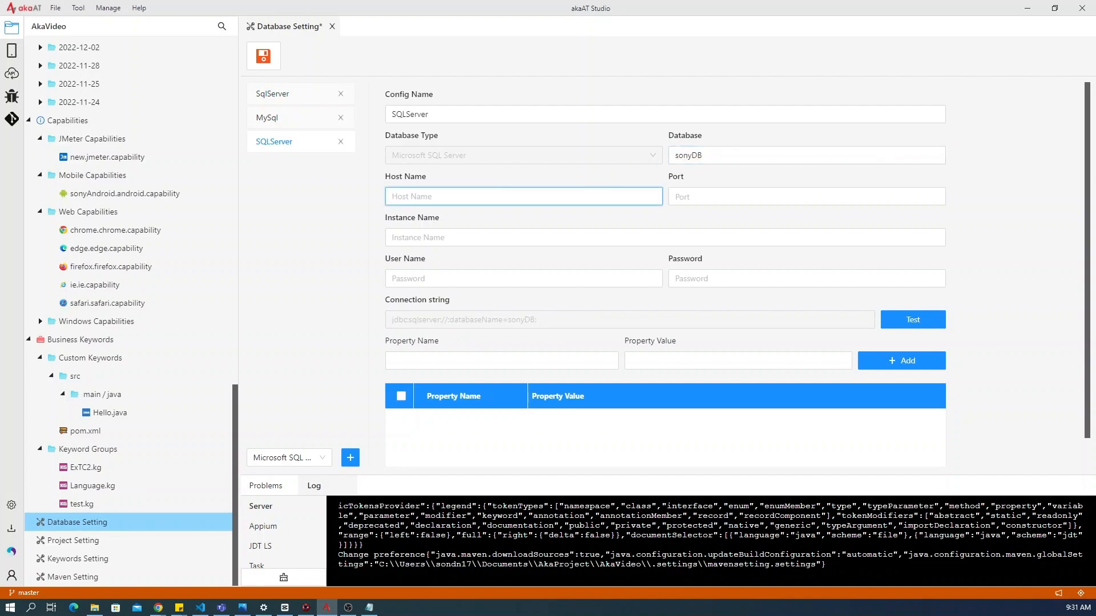
type("localhost")
left_click(788, 197)
type("1433")
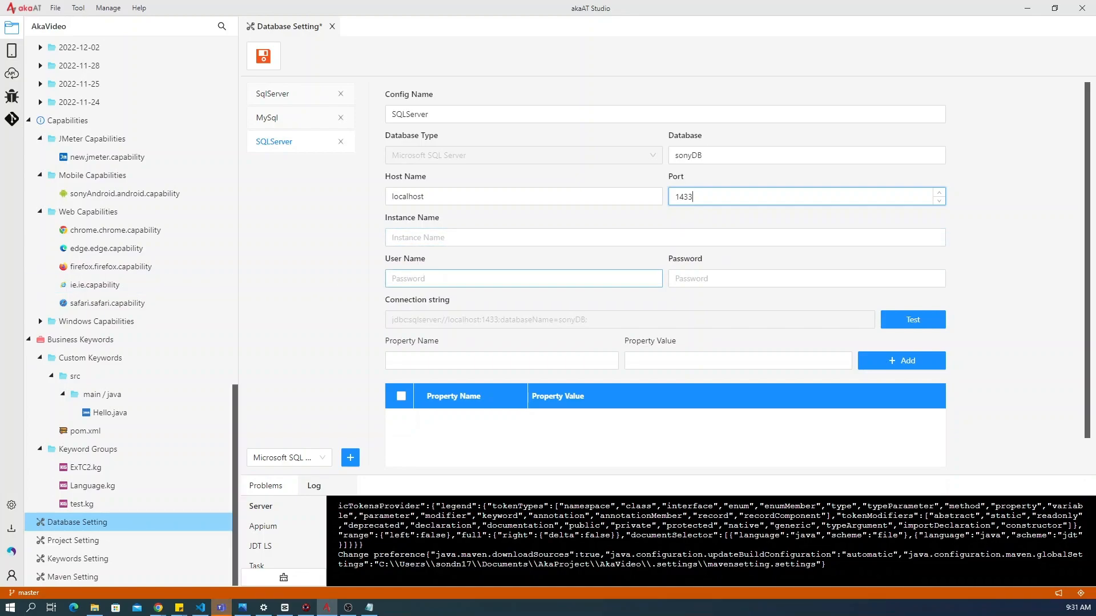
- Enter sa as the database user name and fill in the account password
left_click(523, 278)
type("sa")
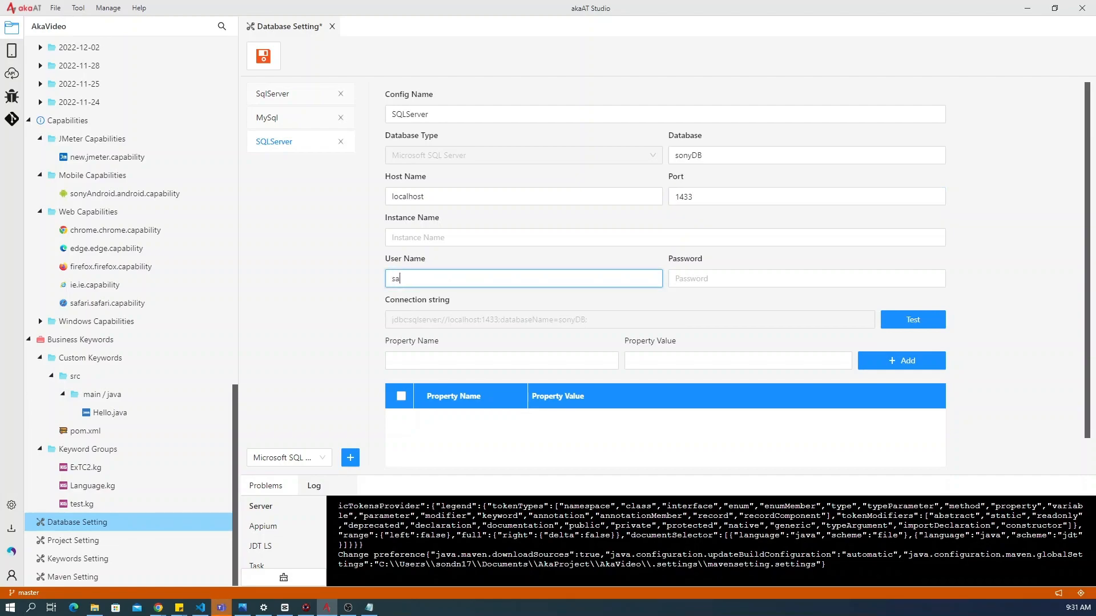
left_click(679, 282)
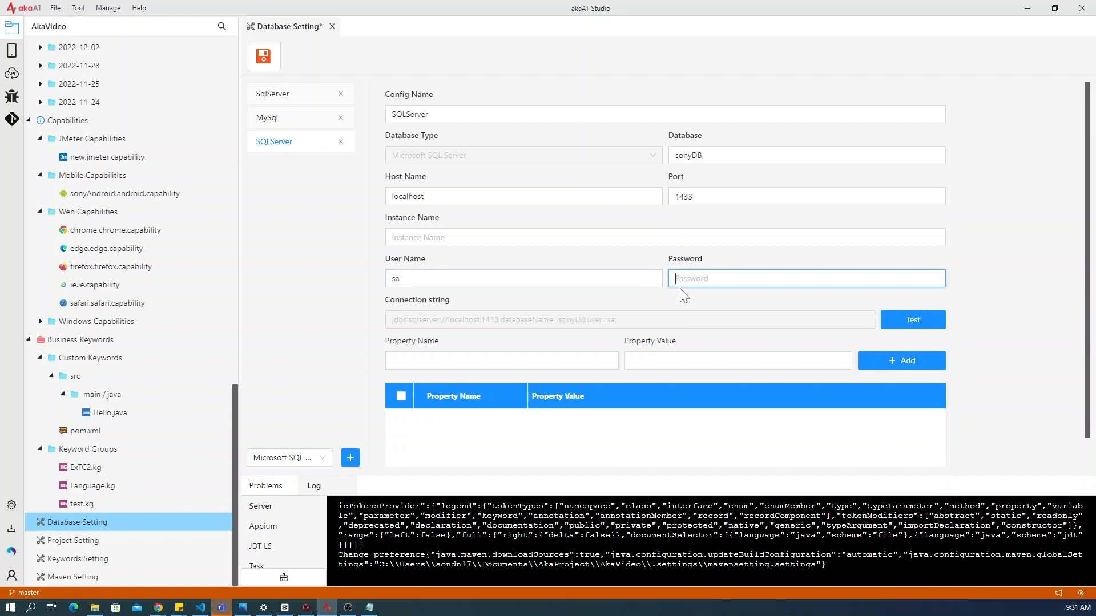
type("12345678")
left_click(576, 295)
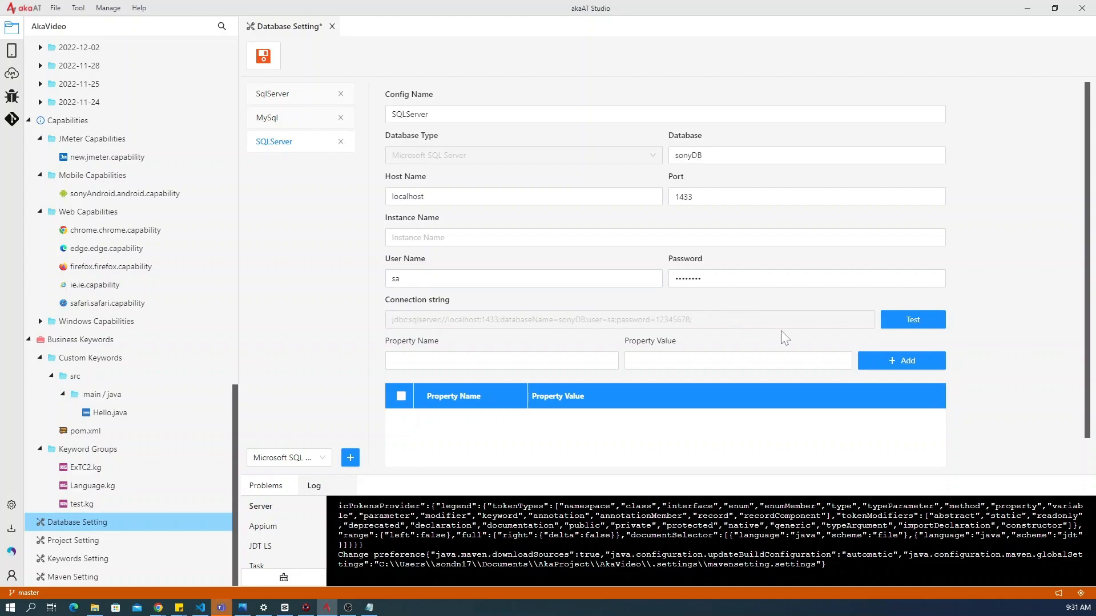
- Add the connection property encrypt with the value true
left_click(491, 360)
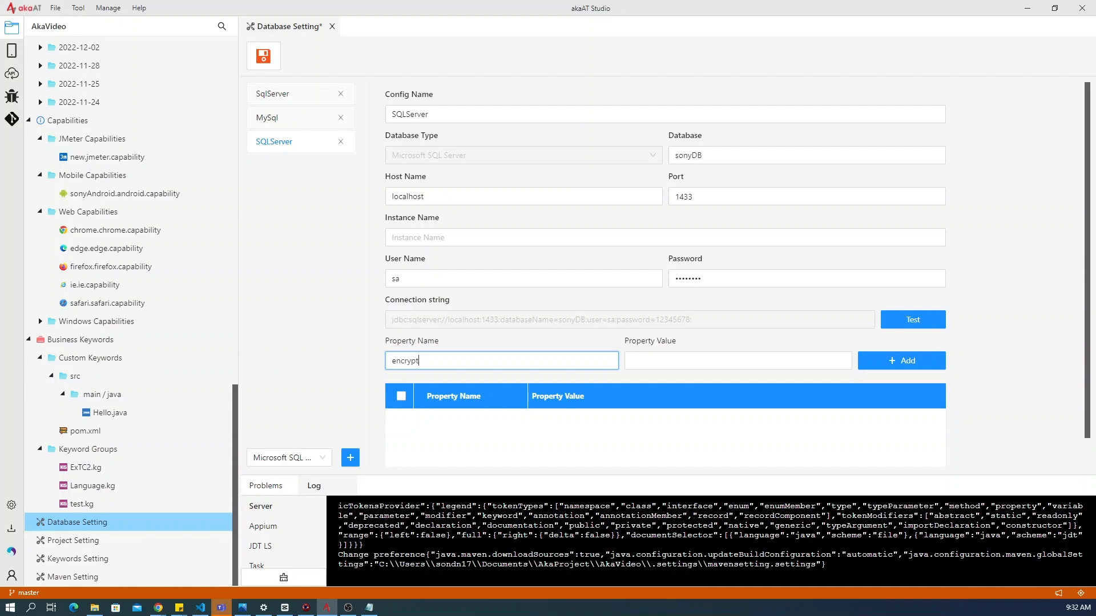
left_click(628, 365)
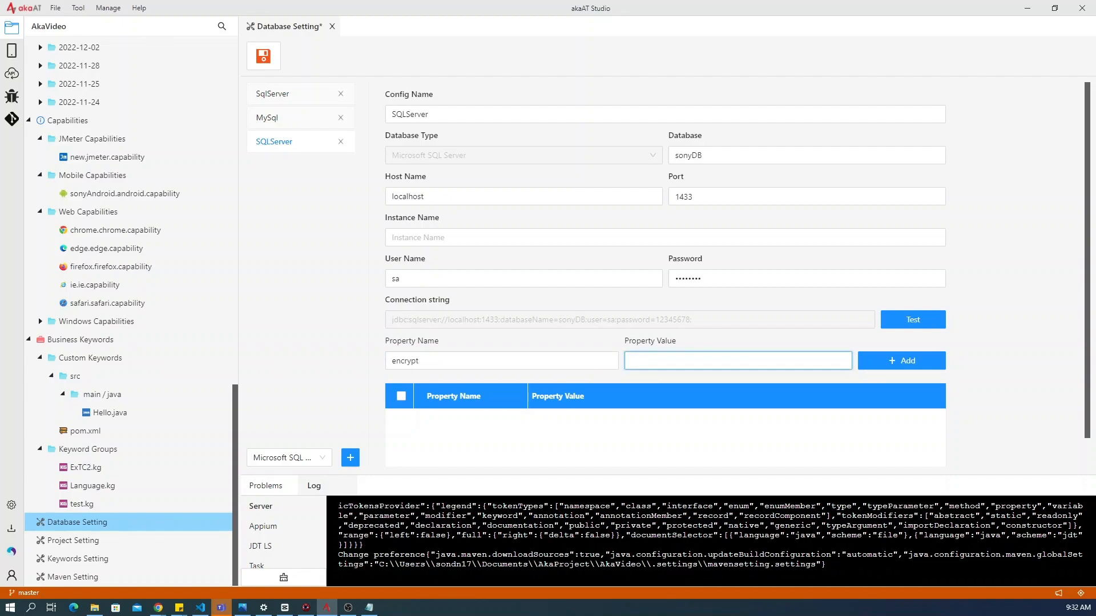
type("true")
left_click(883, 362)
- Add the connection property trustServerCertificate with the value true
left_click(445, 361)
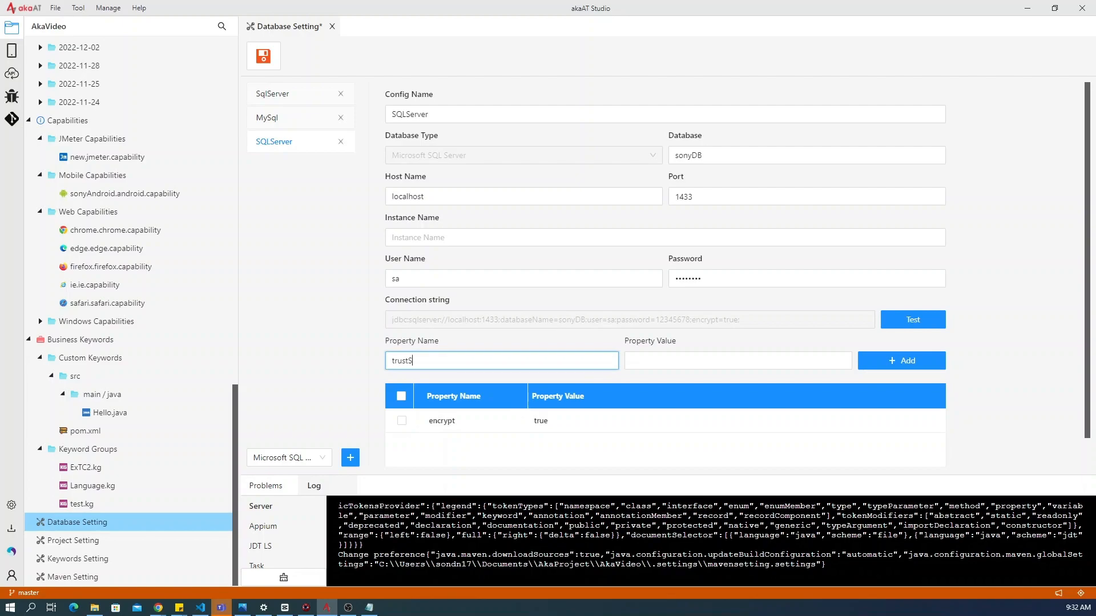
type("trustServerCertificate")
left_click(738, 360)
type("true")
left_click(864, 362)
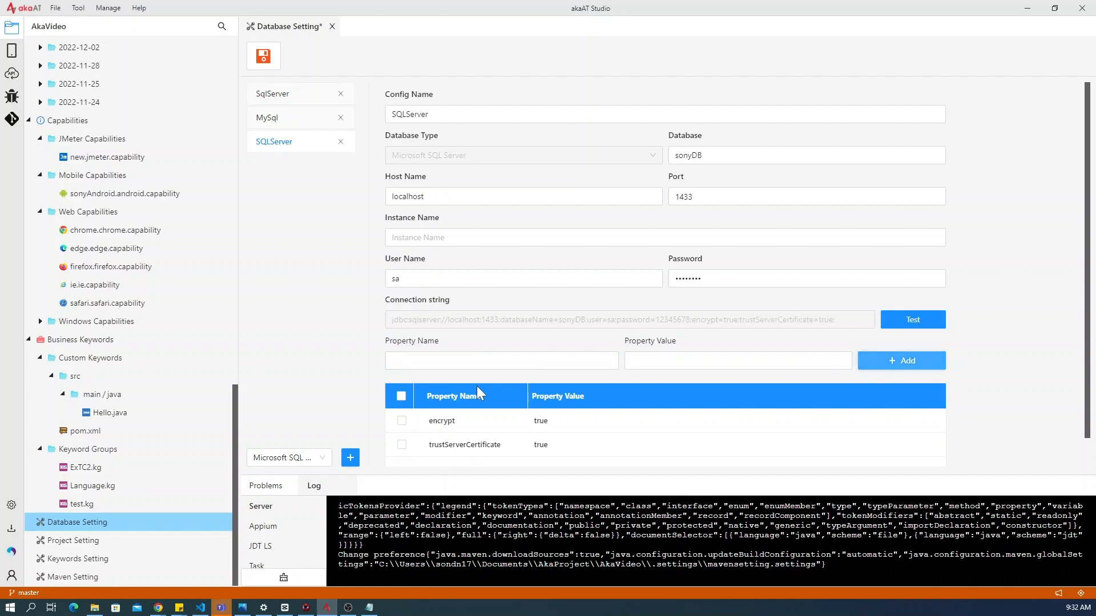
- Save the database settings and test the SQLServer connection string
left_click(266, 60)
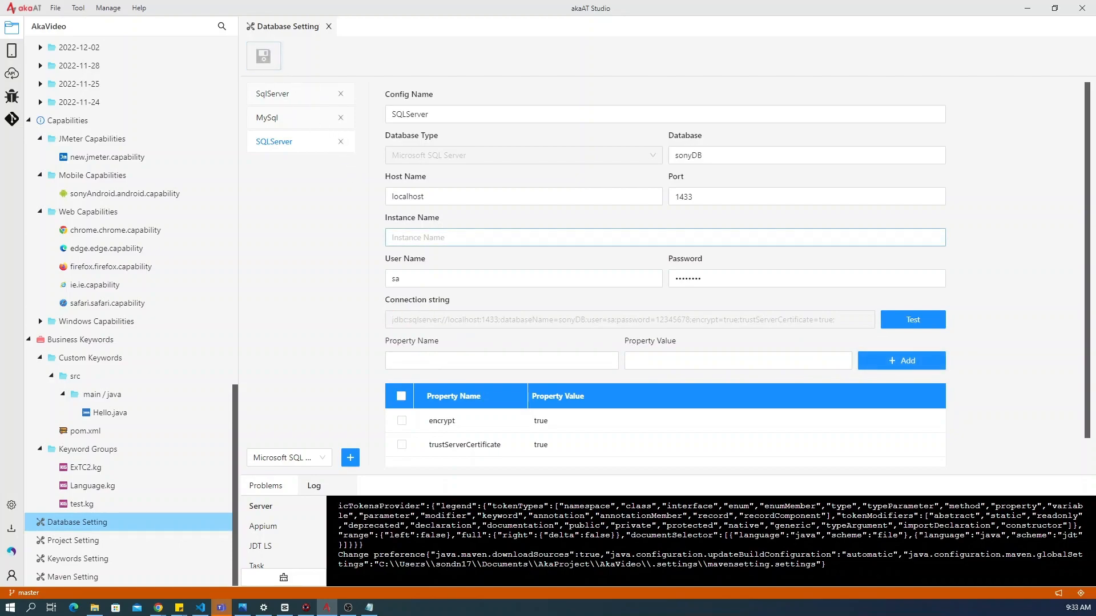
left_click(910, 325)
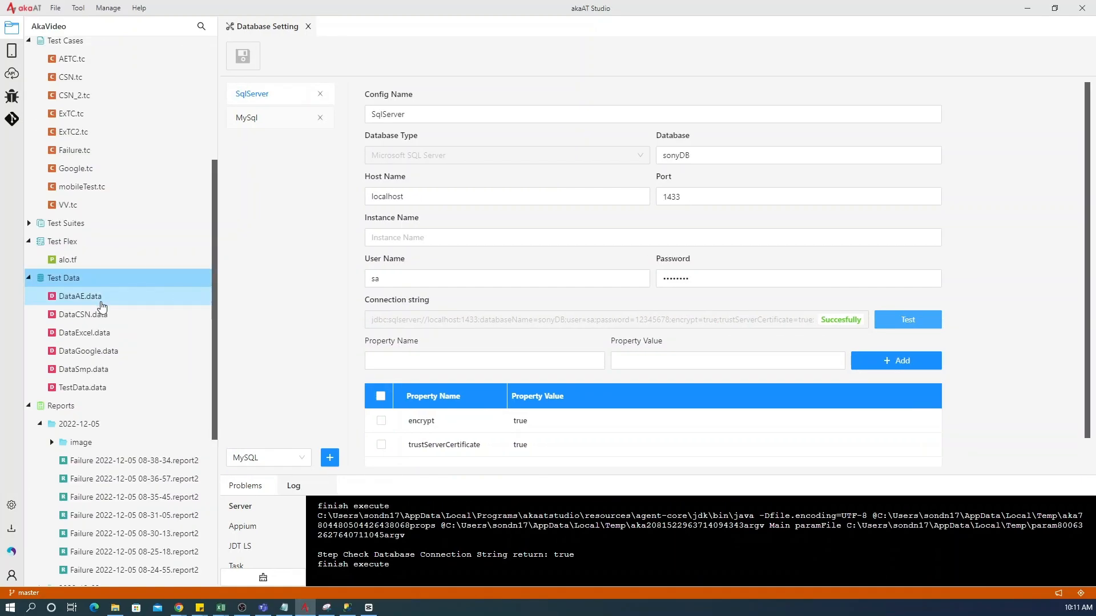
- Create a new data file named DataSQL under Test Data
right_click(92, 280)
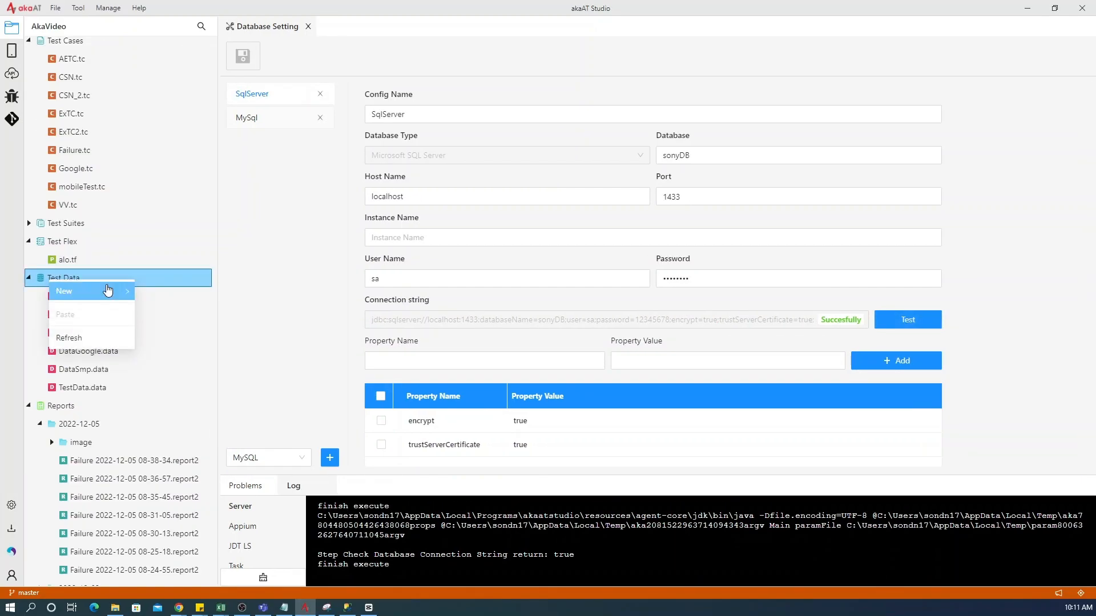
left_click(95, 287)
type("DataSQL")
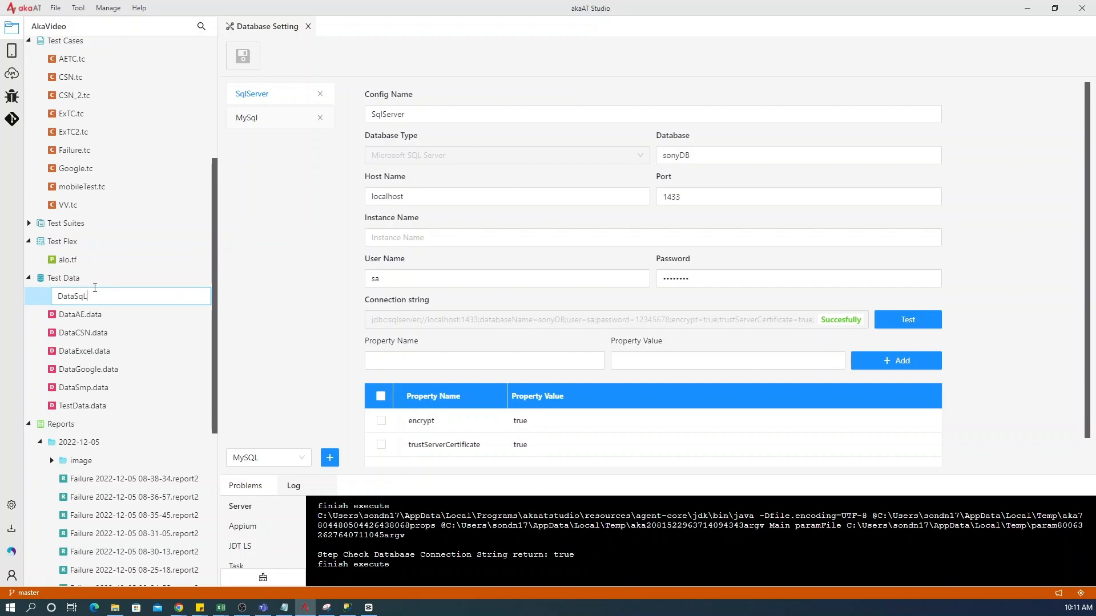
key("Return")
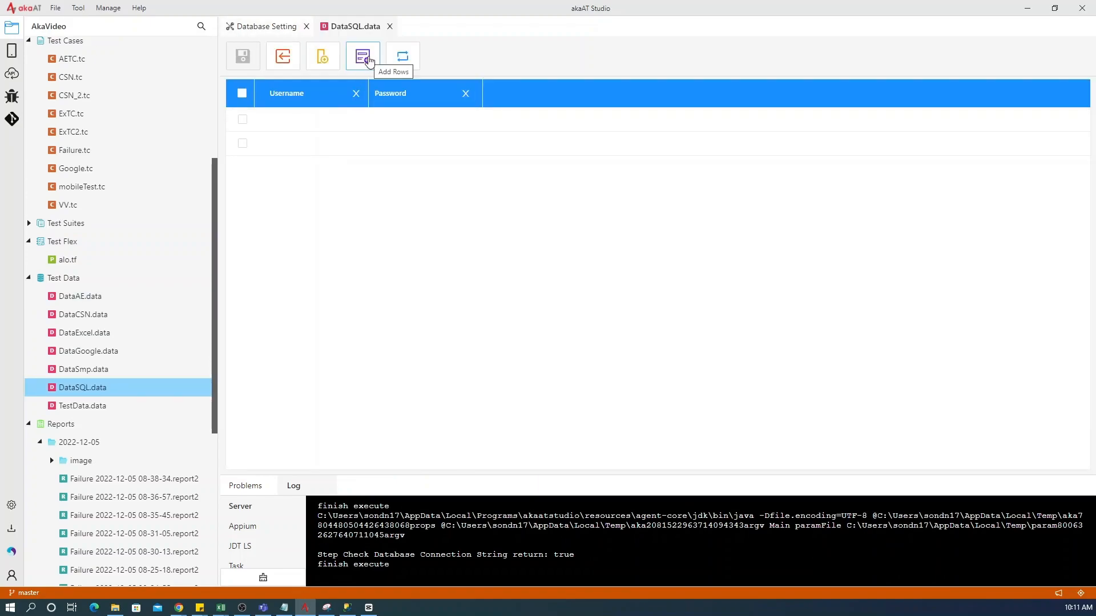
- Start a data import into DataSQL with data type Database and the SqlServer configuration, and proceed to the query stage
left_click(284, 57)
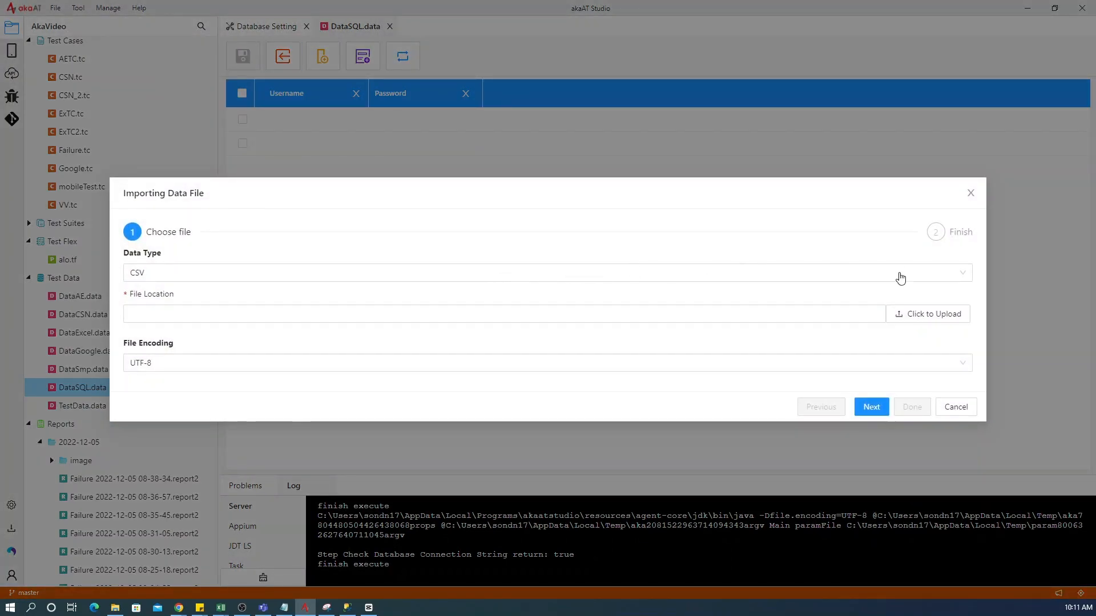
left_click(902, 278)
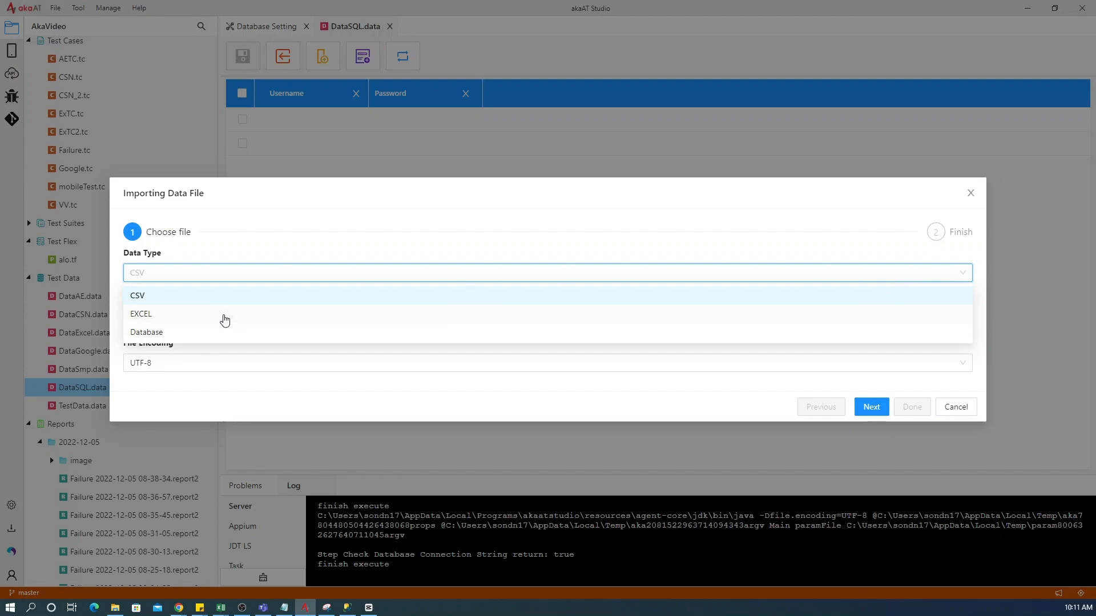
left_click(200, 333)
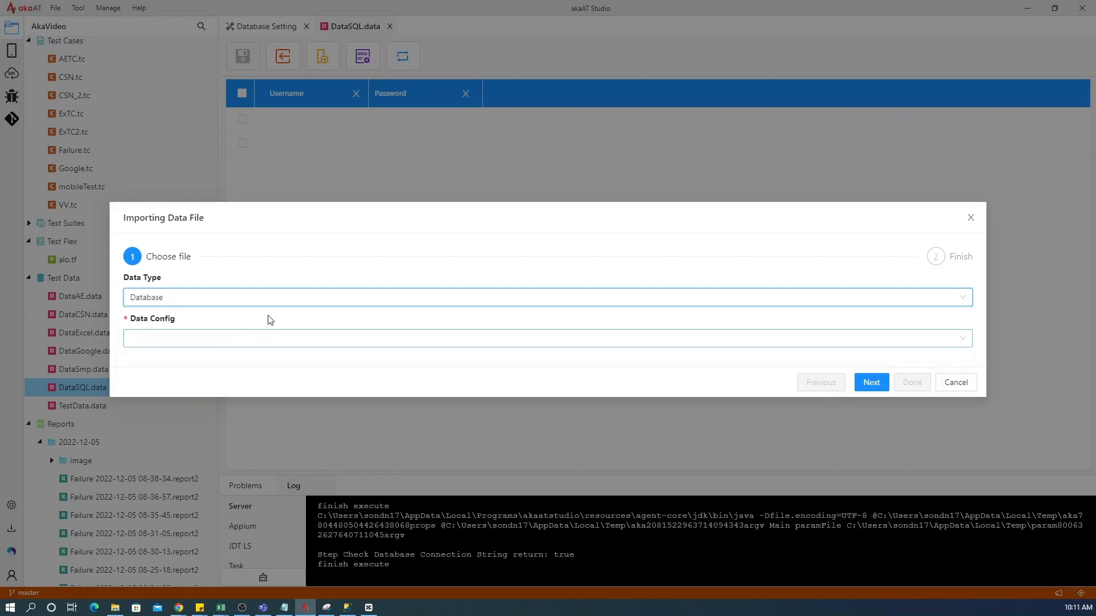
left_click(868, 343)
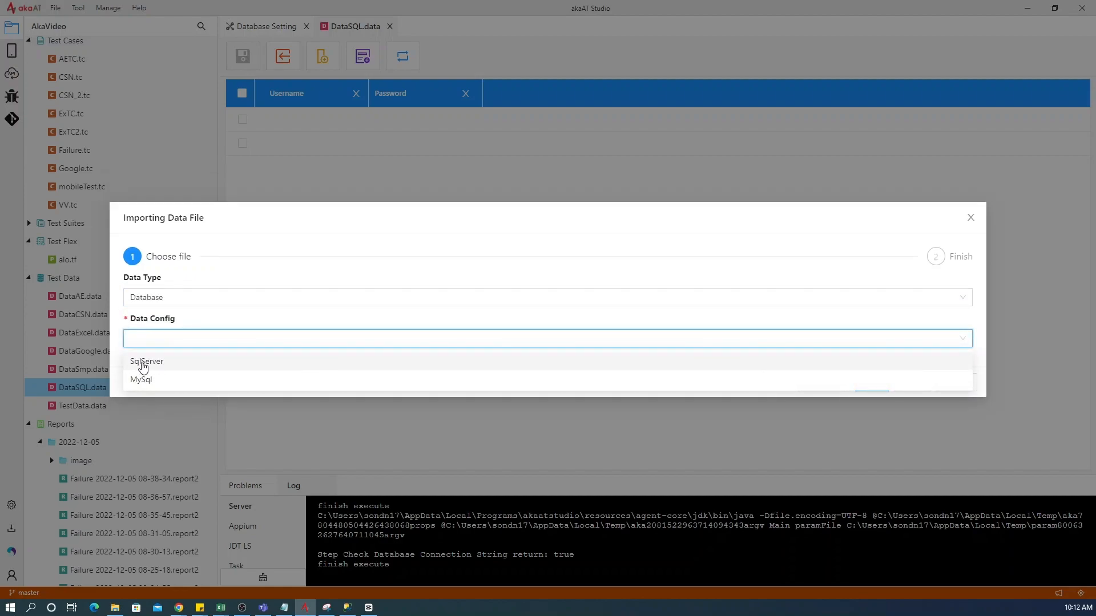
left_click(208, 364)
left_click(872, 383)
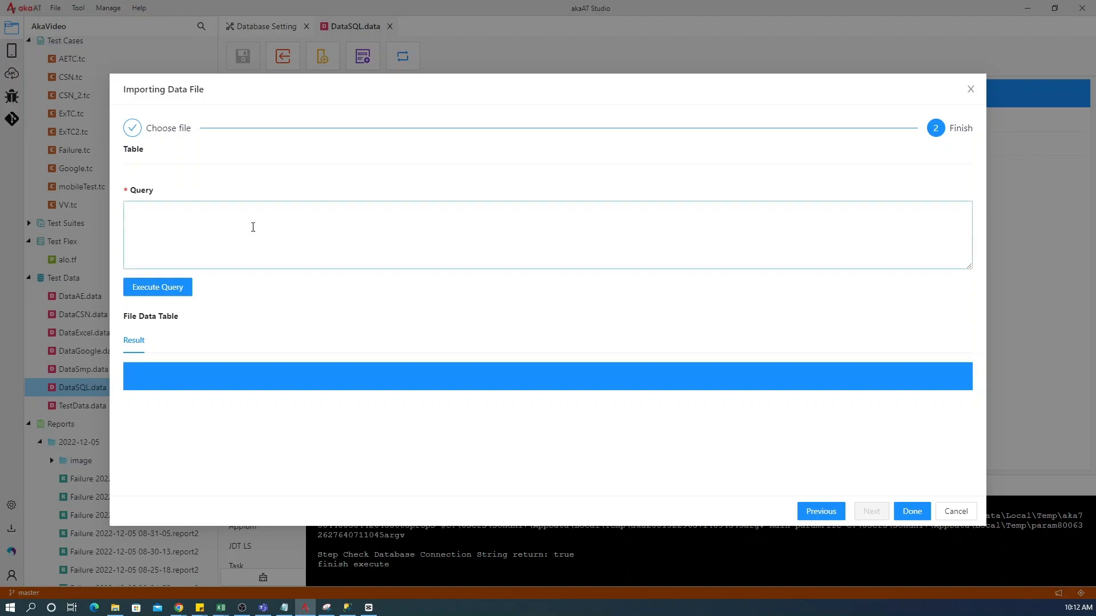
- Copy the query "select * from Customer" from SQL Server Management Studio and paste it as the import query in akaAT Studio
left_click(347, 607)
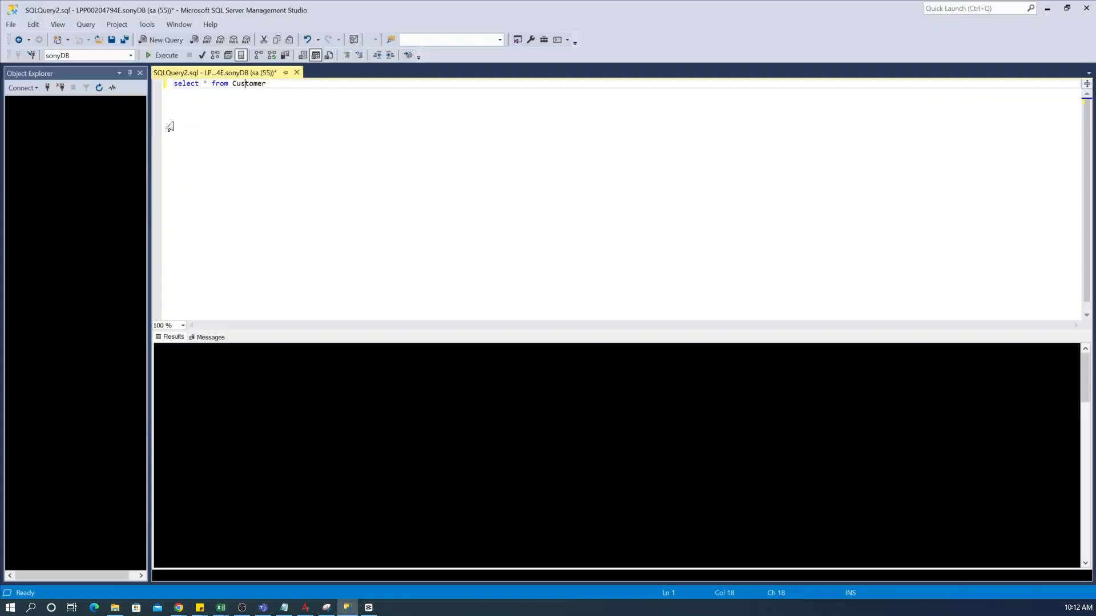
left_click_drag(266, 83, 174, 84)
key("ctrl+c")
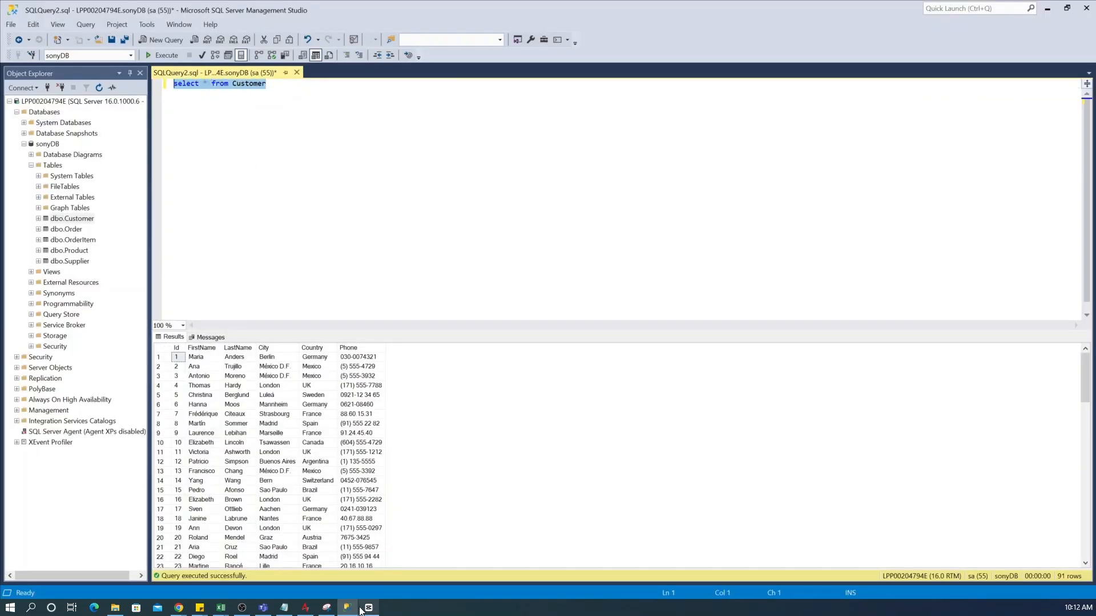
left_click(306, 607)
left_click(174, 212)
key("ctrl+v")
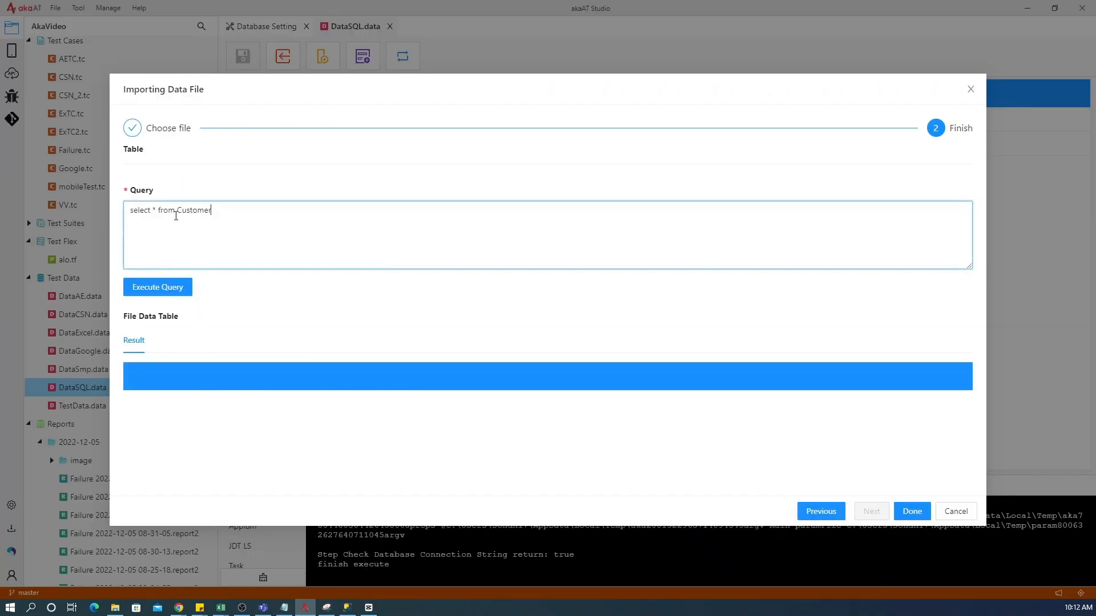
- Execute the import query and look through the rows of the result table
left_click(166, 289)
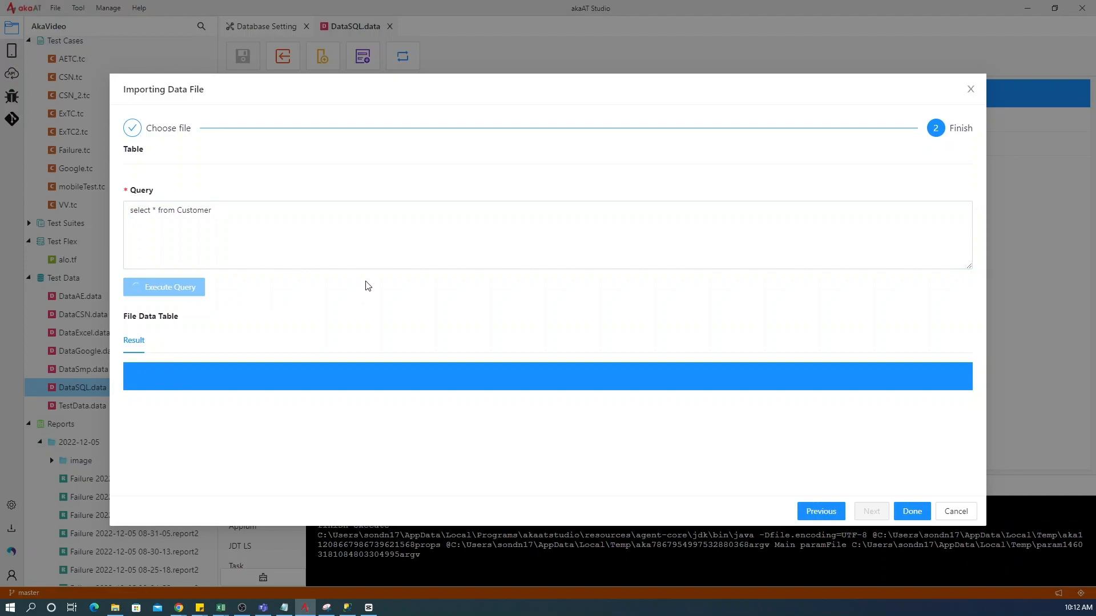
scroll(297, 416, "down", 3)
scroll(467, 432, "up", 3)
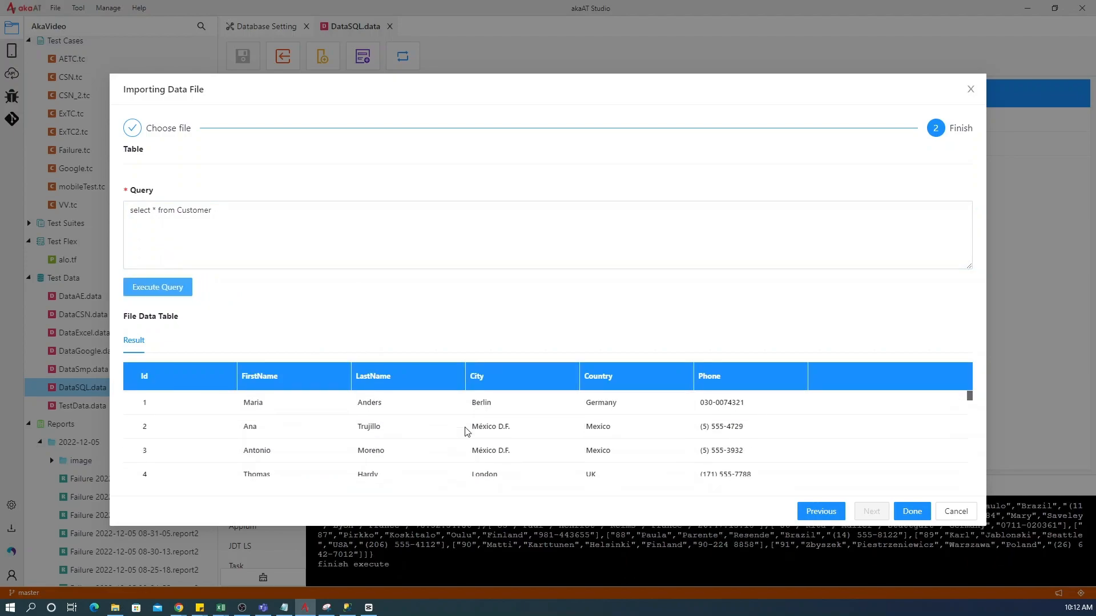
scroll(467, 432, "down", 3)
scroll(482, 442, "up", 3)
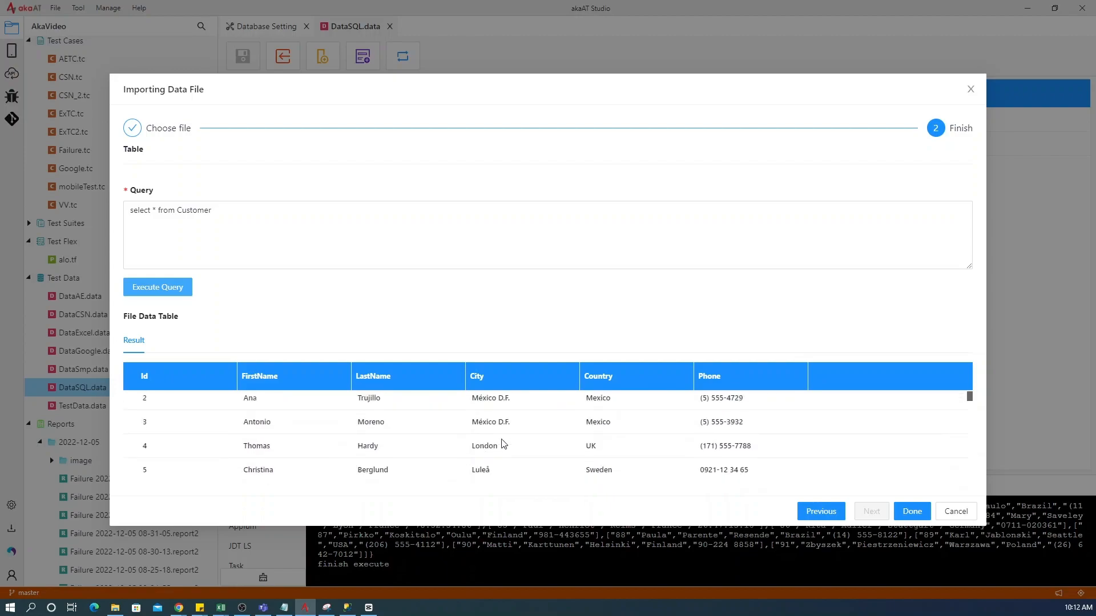
- Finish the import, look over the Customer records and save the DataSQL data file
left_click(913, 512)
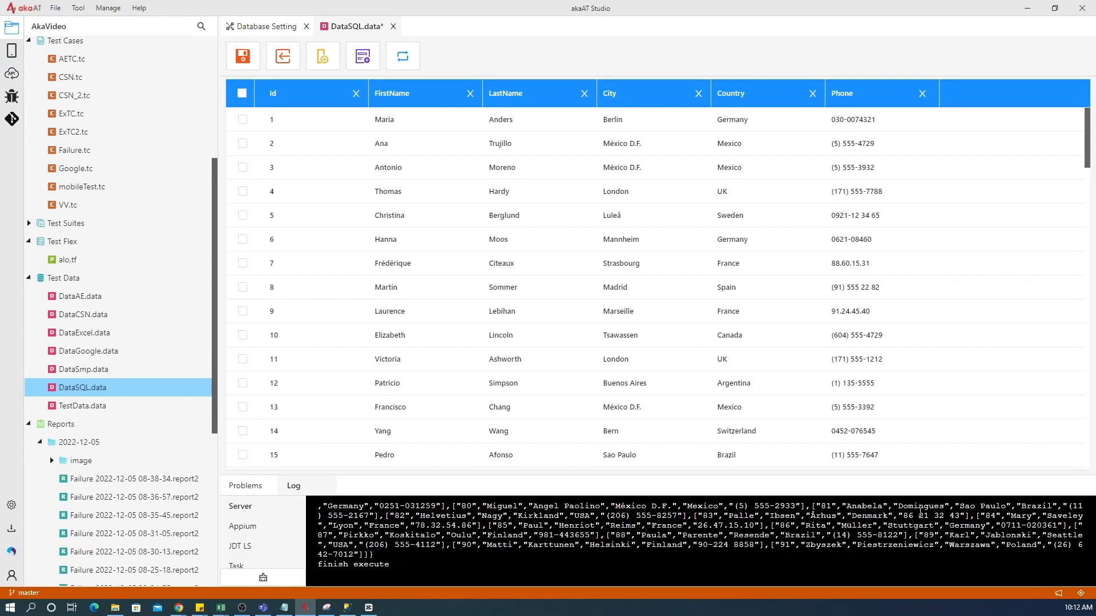
scroll(593, 255, "down", 5)
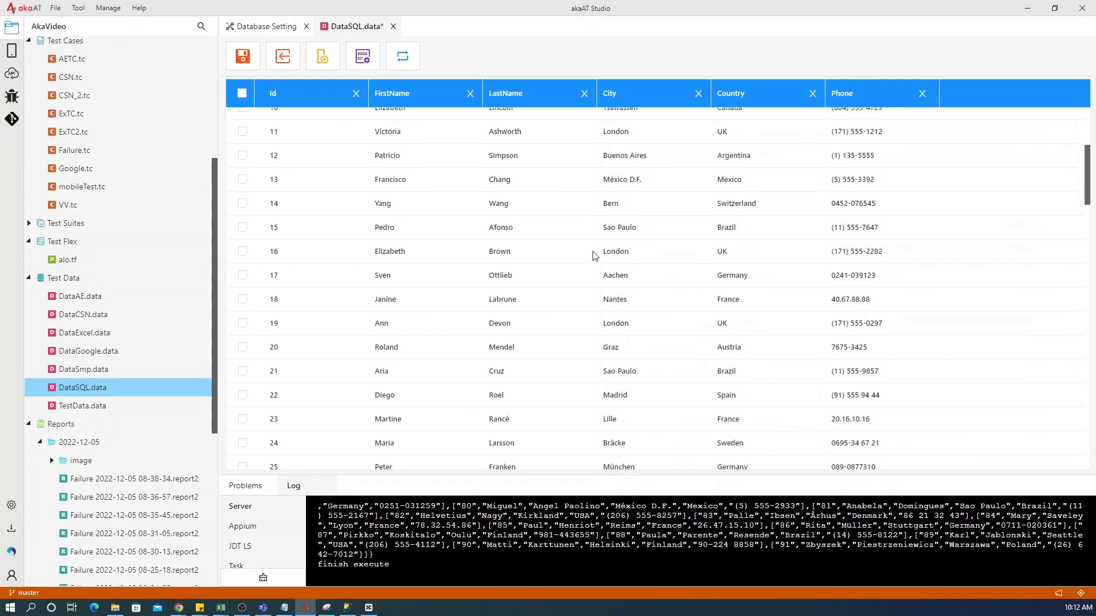
left_click_drag(1087, 174, 332, 106)
left_click(243, 56)
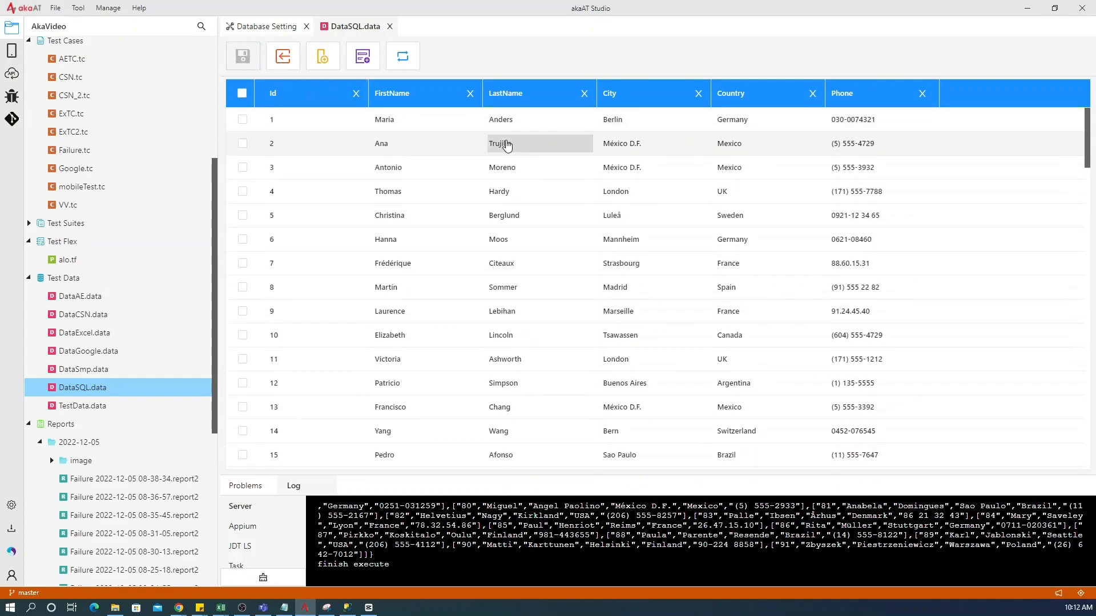